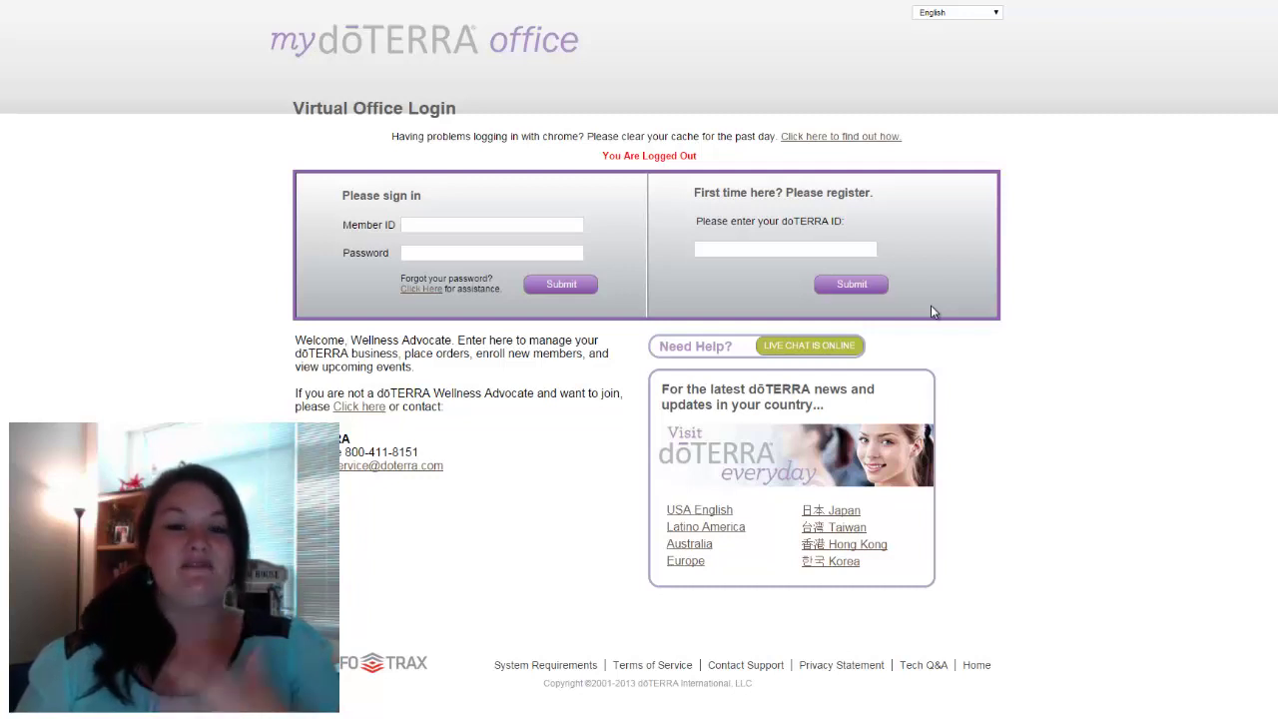
# - Sign in to the Virtual Office with the member ID and password
pyautogui.click(458, 226)
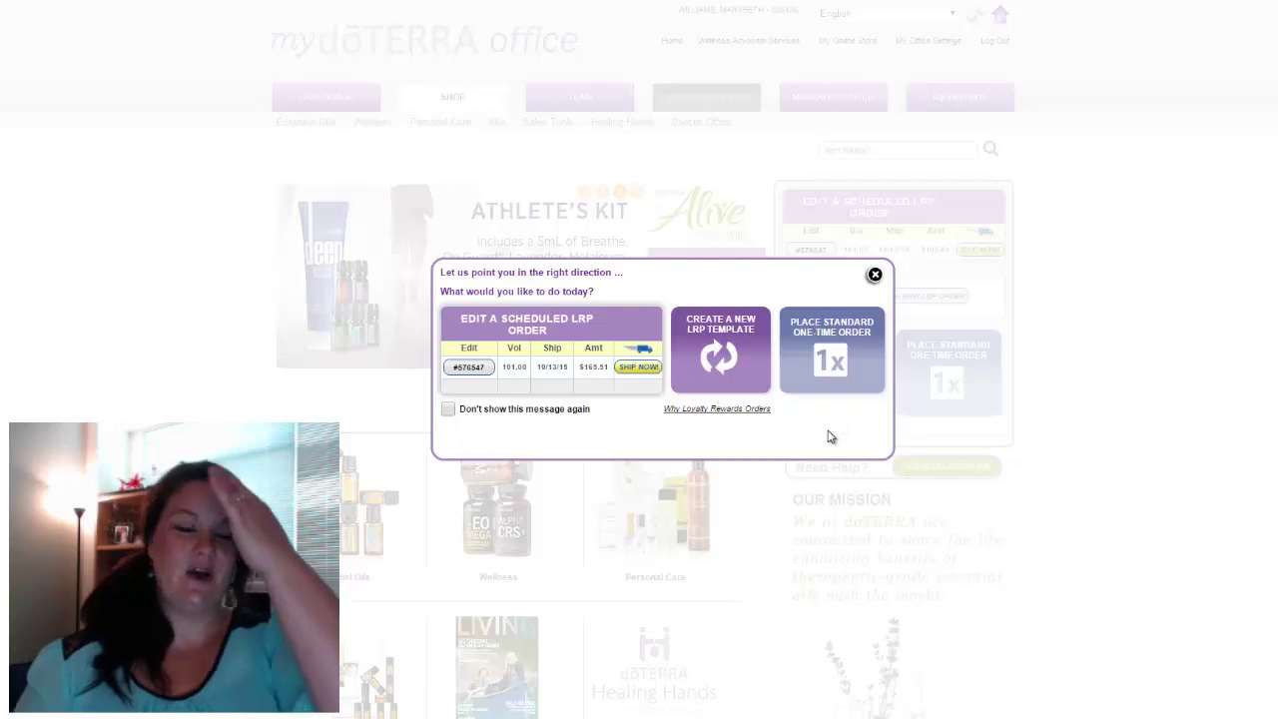
# - Dismiss the options popup and review the scheduled LRP cart, which lists 4 items totaling $144.00
pyautogui.click(874, 275)
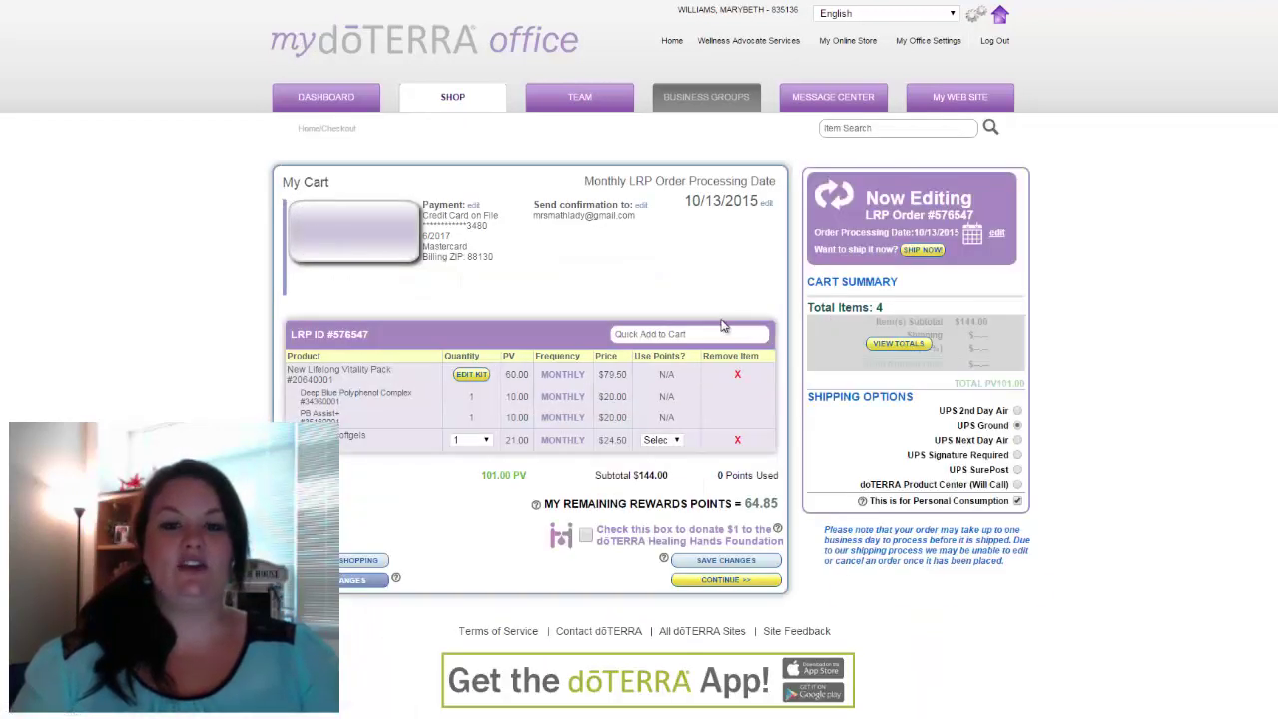
pyautogui.scroll(-1, 721, 318)
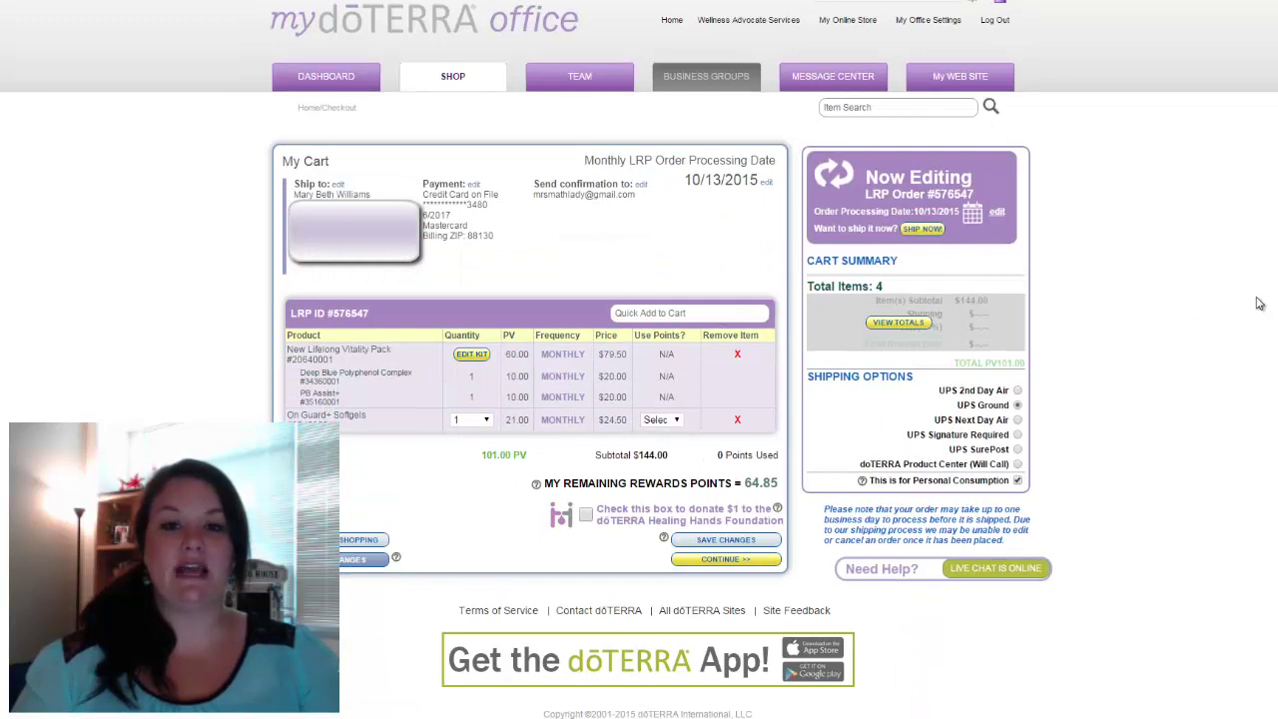
pyautogui.scroll(1, 1261, 303)
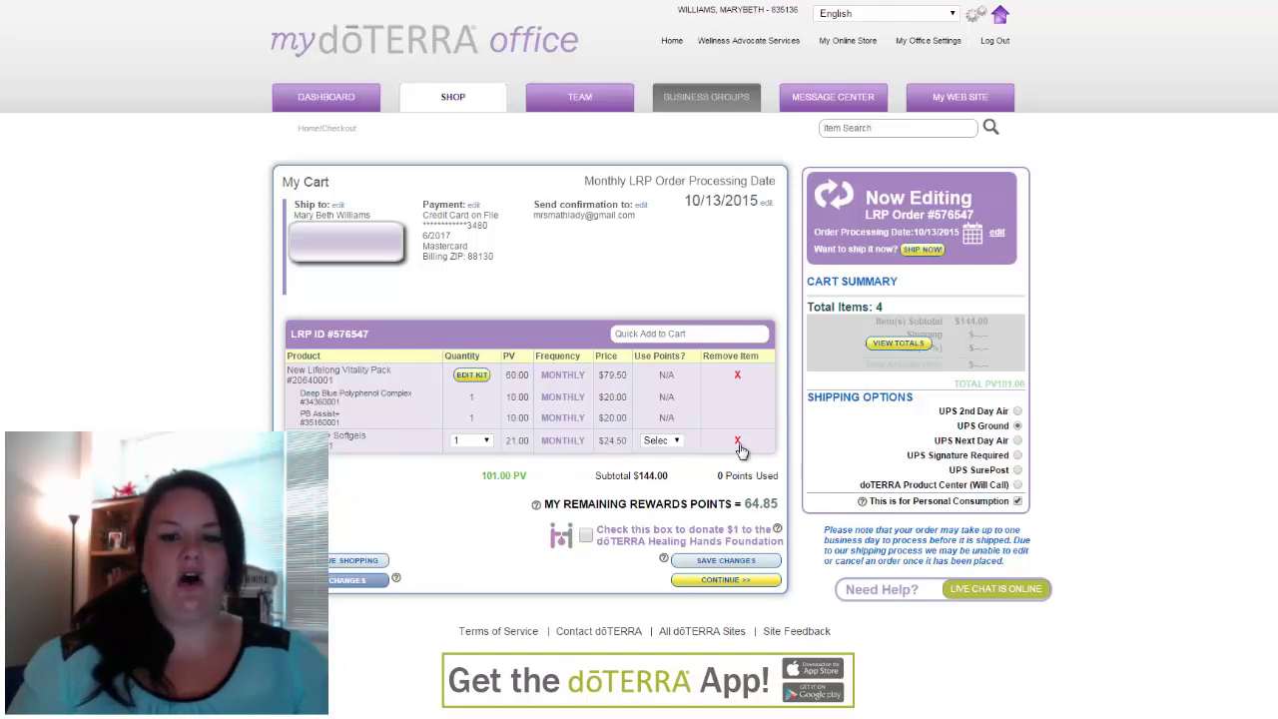
# - Remove the Lifelong Vitality Pack kit and all its items from the LRP cart
pyautogui.click(737, 376)
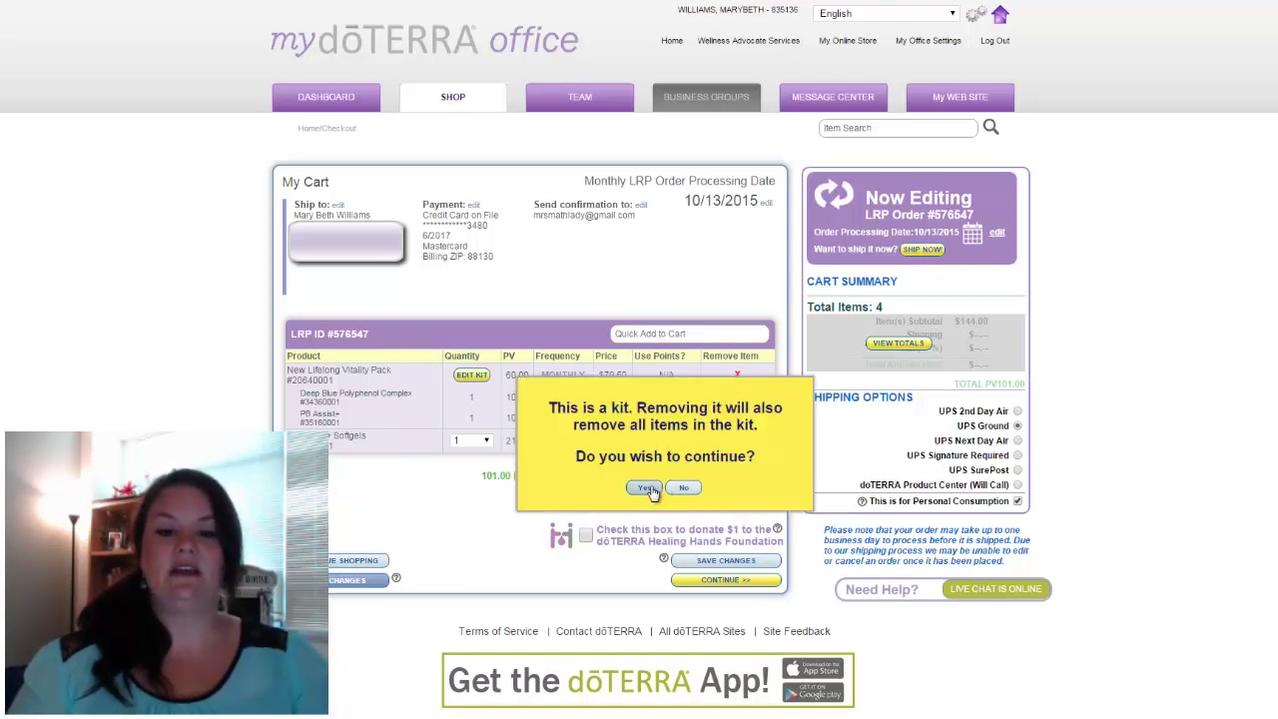
pyautogui.press('Return')
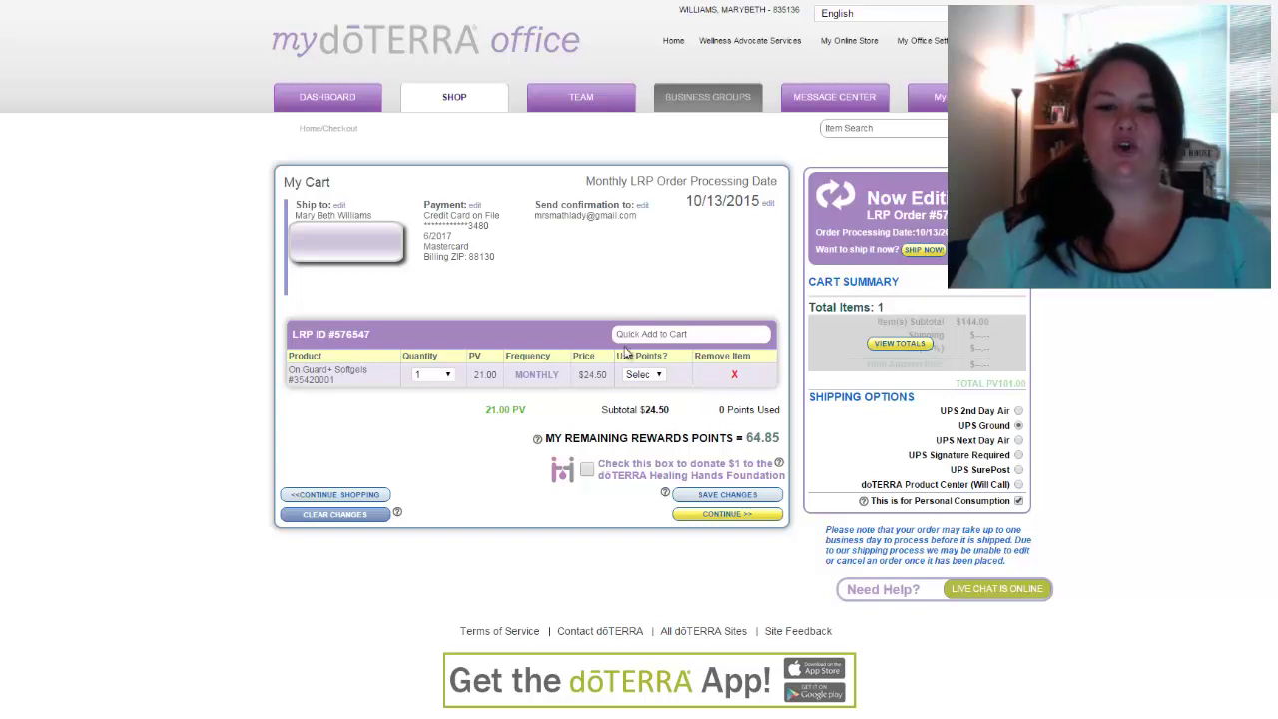
# - Quick-add Lavender Essential Oil 15ml to the cart by searching 'laven'
pyautogui.click(705, 336)
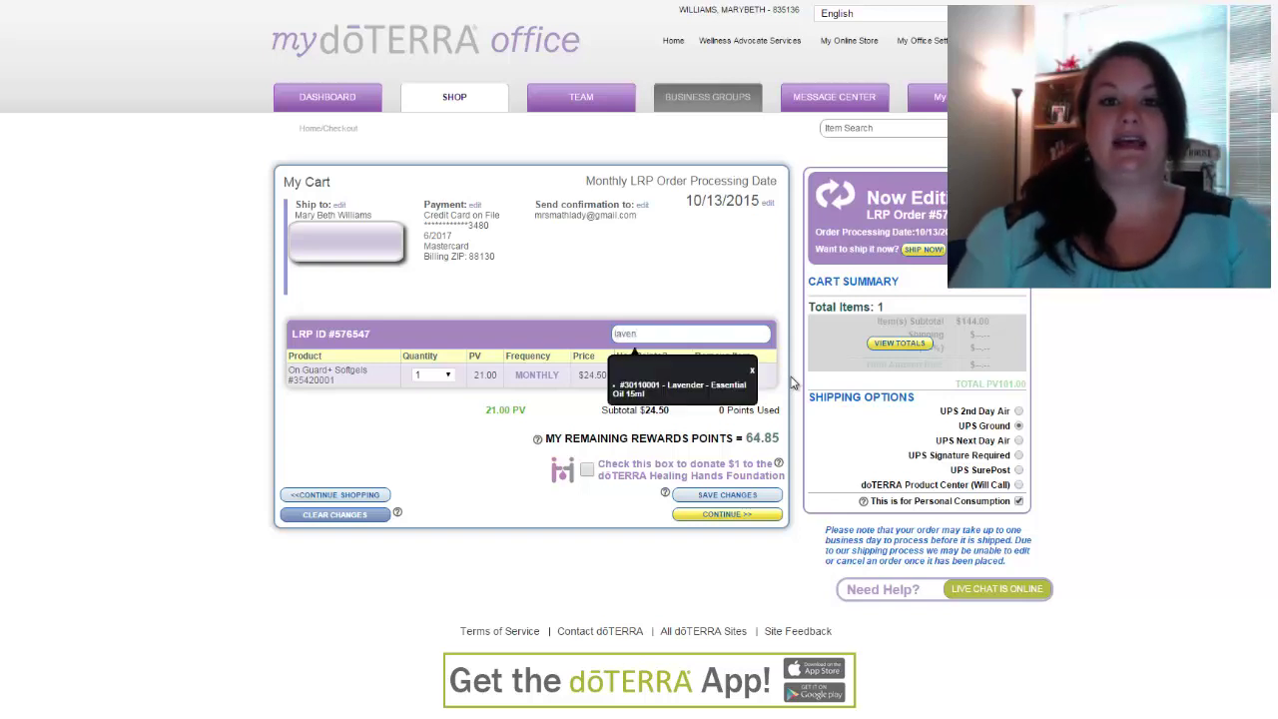
pyautogui.click(647, 393)
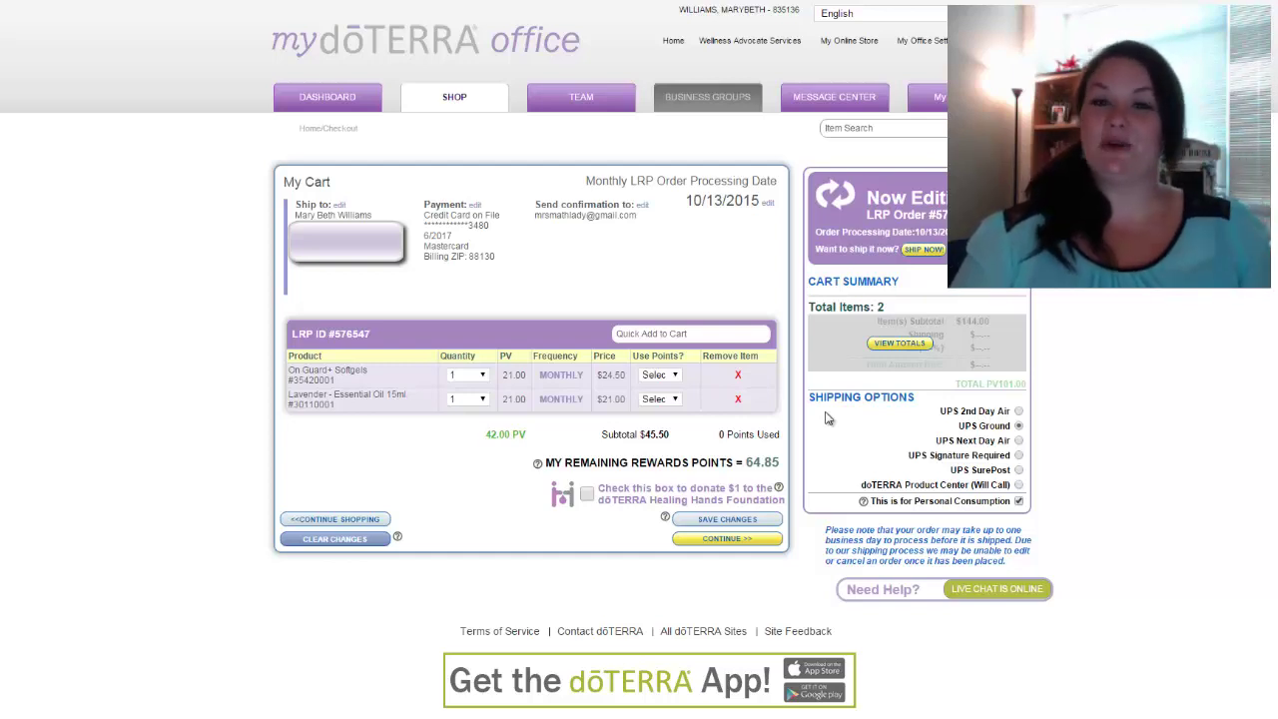
# - Go back to the shop and open the Wellness product category
pyautogui.click(362, 523)
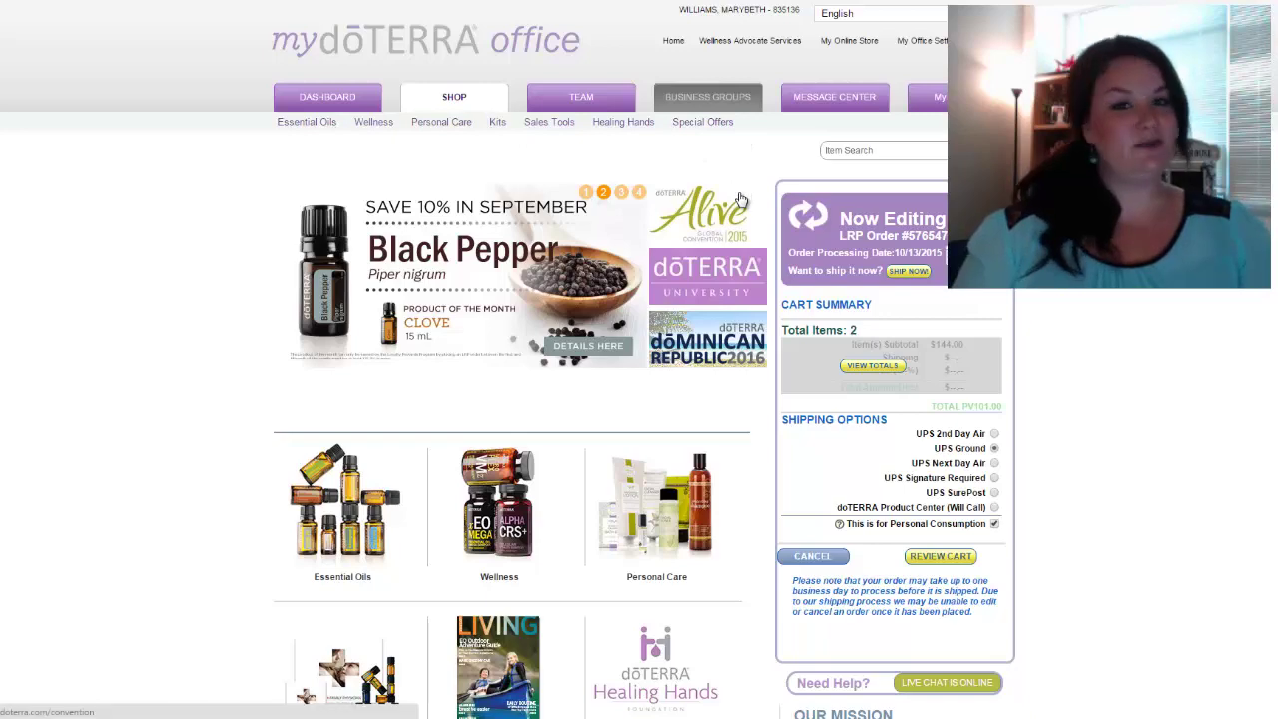
pyautogui.scroll(-3, 217, 444)
pyautogui.scroll(-1, 221, 447)
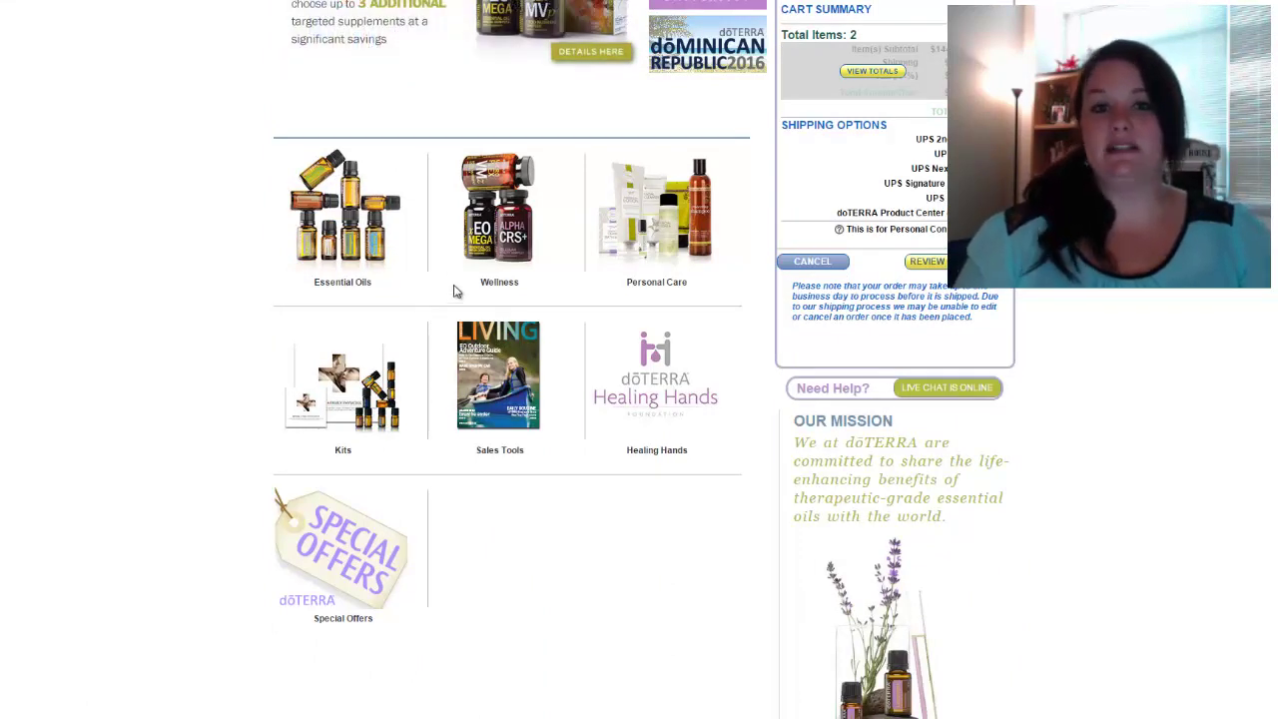
pyautogui.click(526, 281)
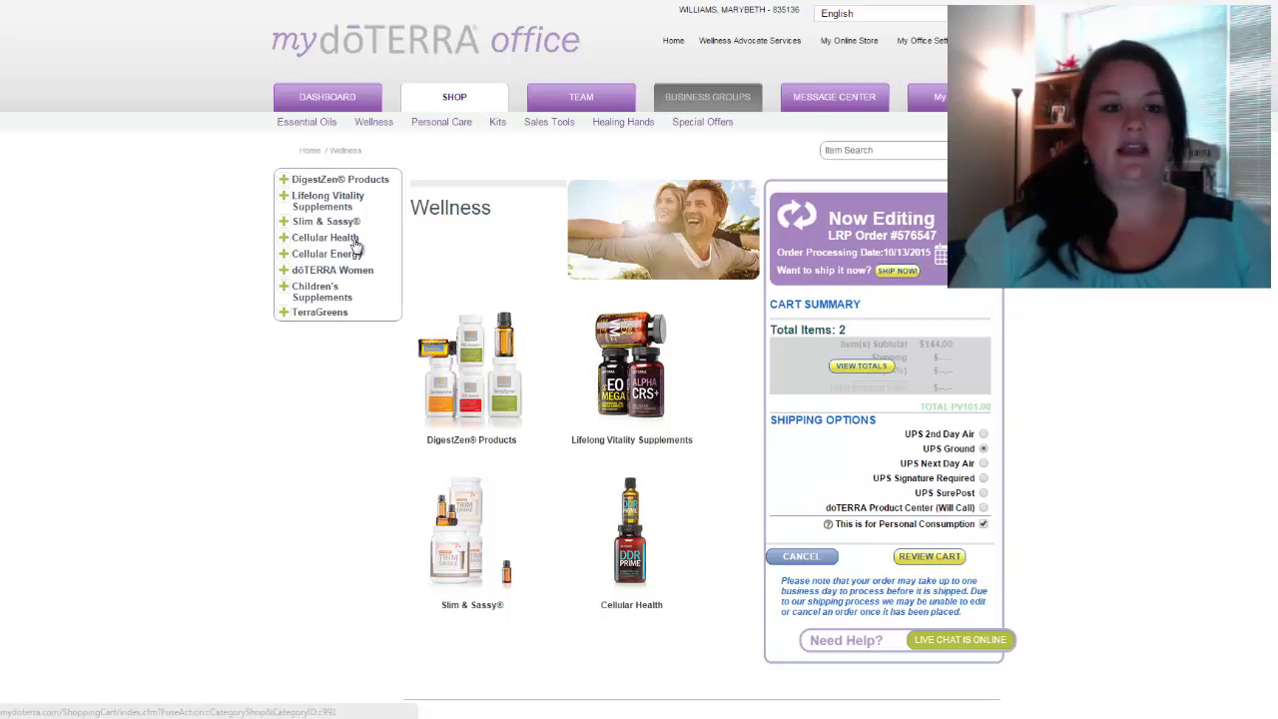
# - Add Slim & Sassy Softgels to the LRP order from the Slim & Sassy® product list
pyautogui.click(284, 224)
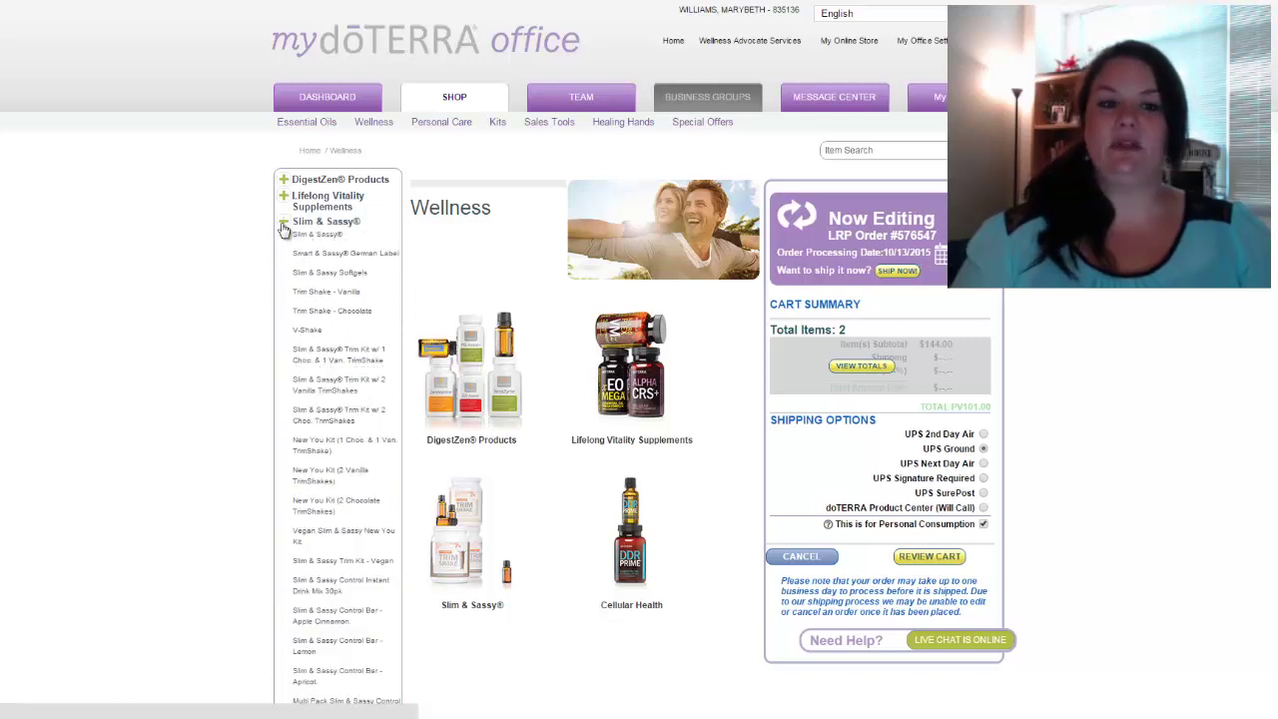
pyautogui.click(319, 277)
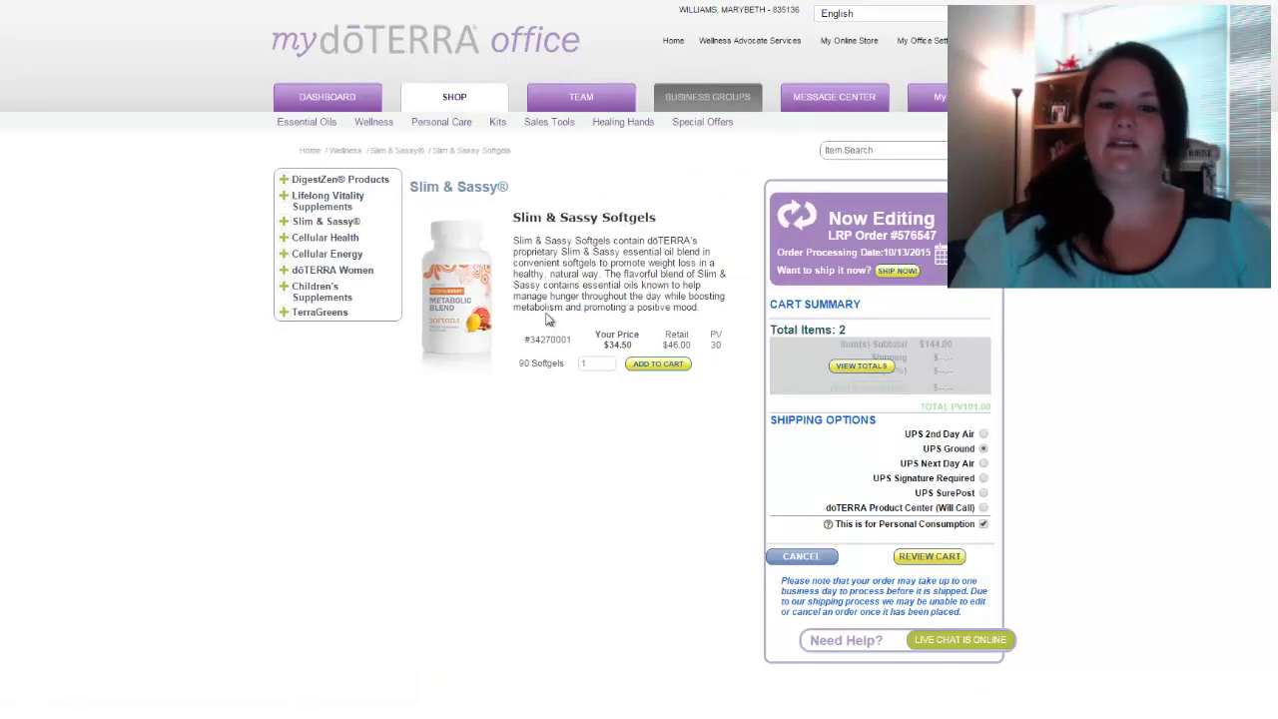
pyautogui.click(651, 369)
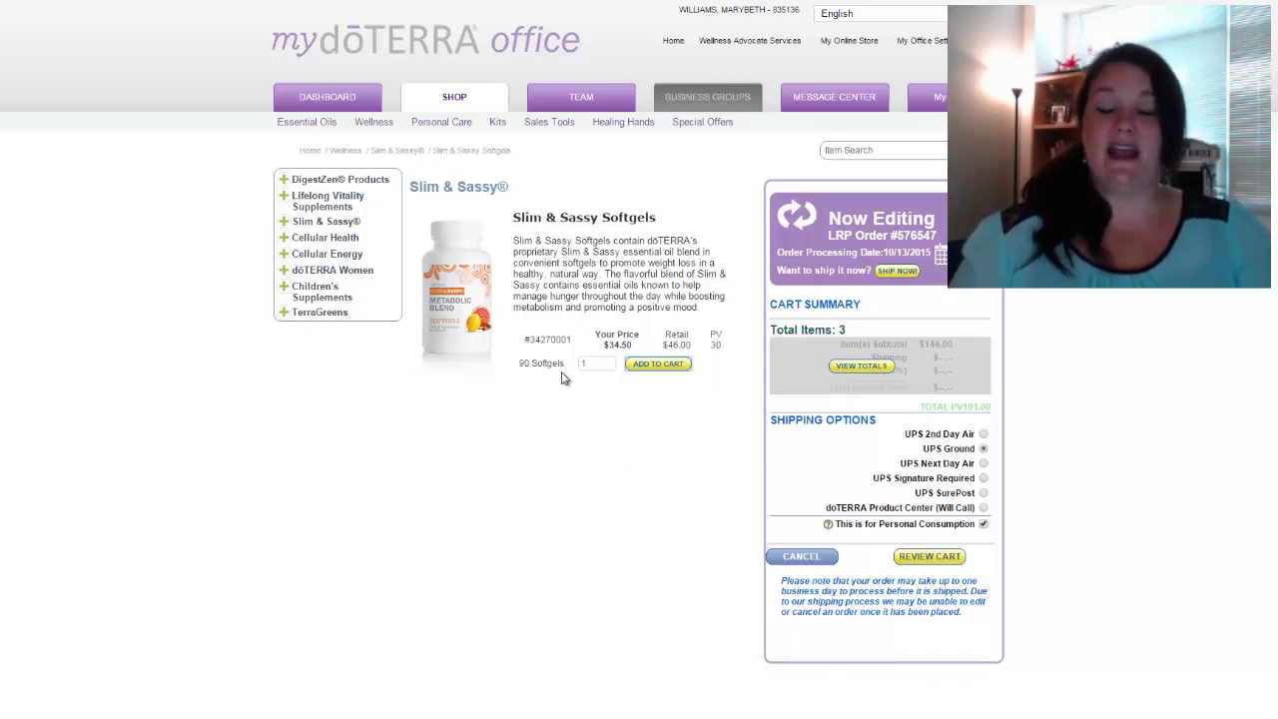
# - Check the order totals, then return to the cart showing $80.00 subtotal at 72.00 PV
pyautogui.click(865, 367)
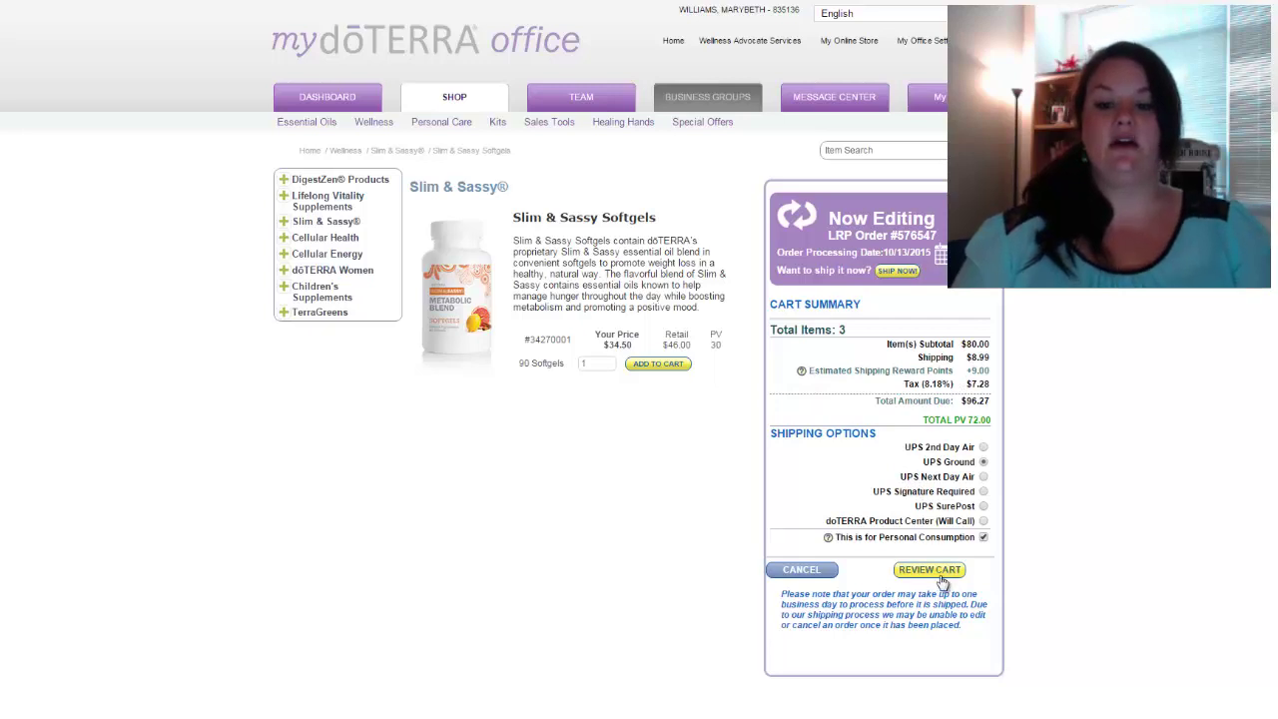
pyautogui.click(929, 570)
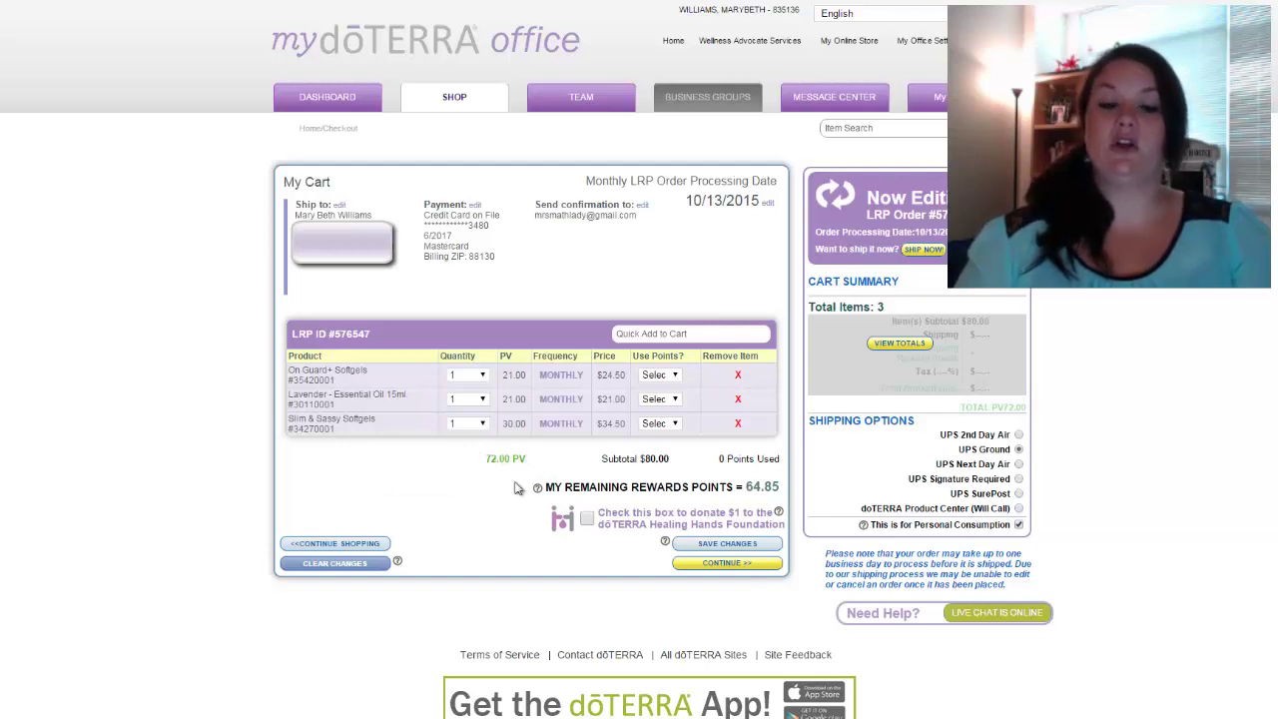
# - Review the $96.27 total due and the On Guard+ row's reward-points choices
pyautogui.moveTo(537, 491)
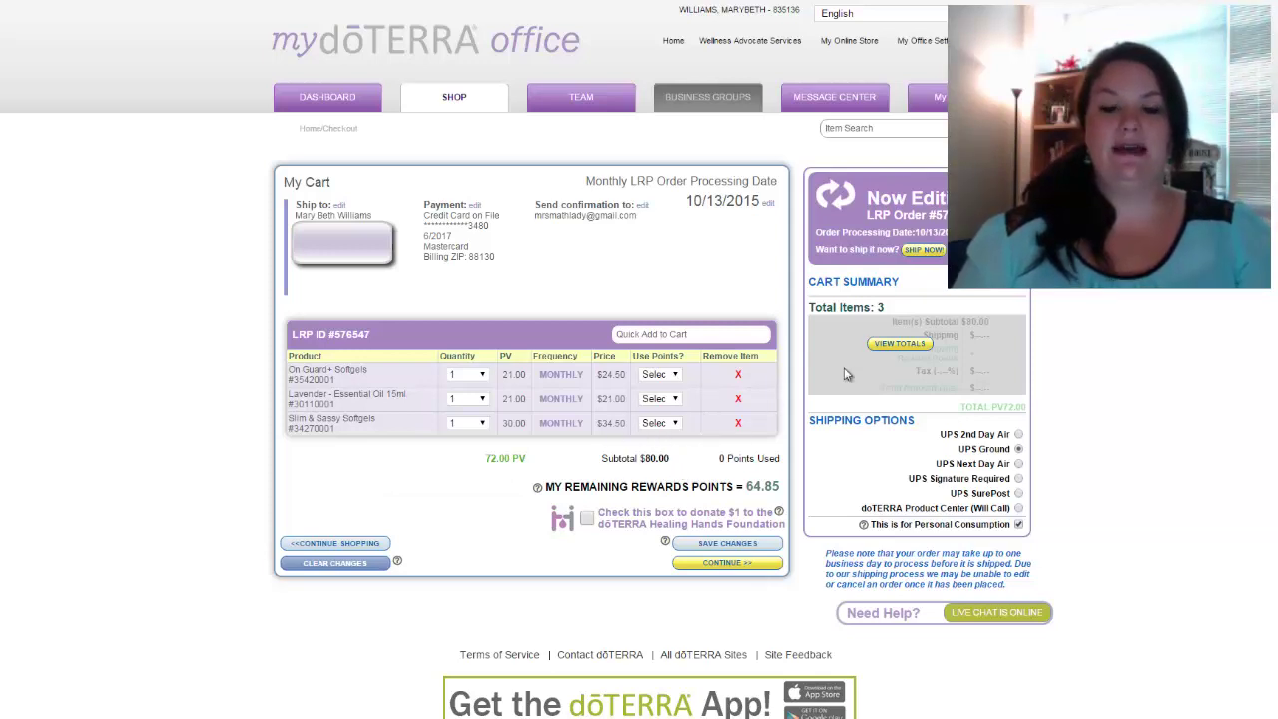
pyautogui.click(902, 344)
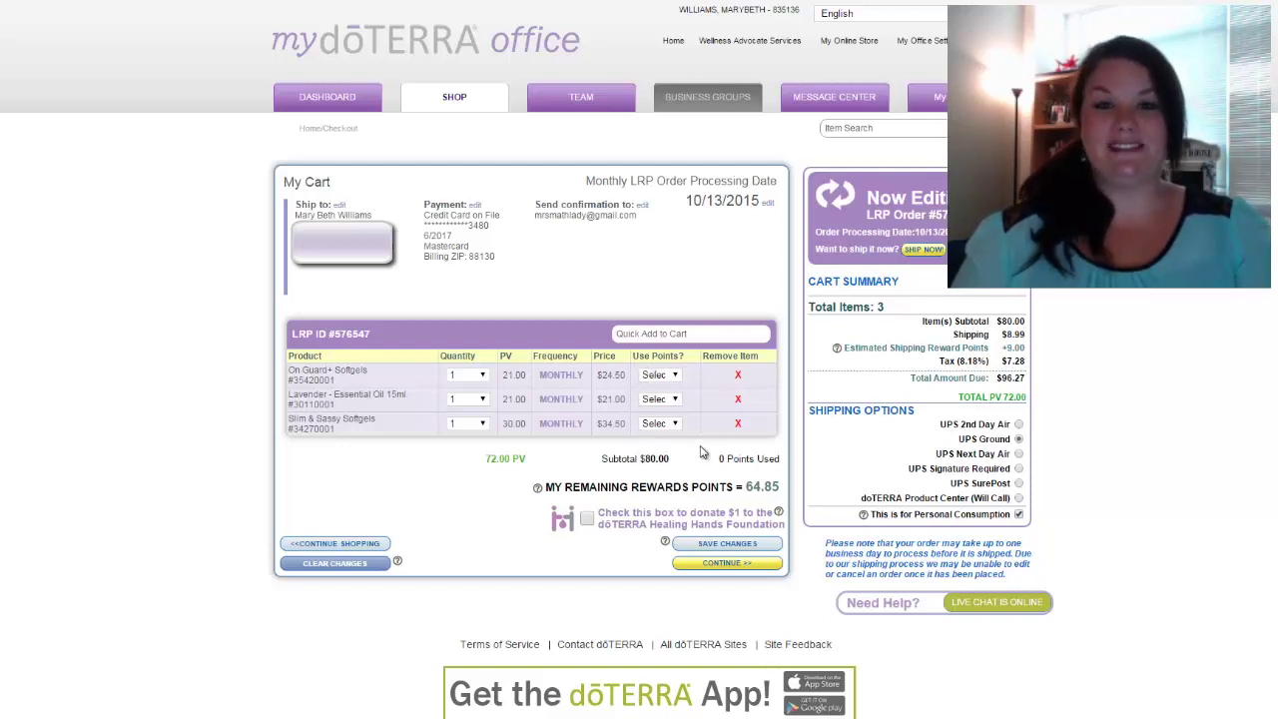
pyautogui.click(676, 379)
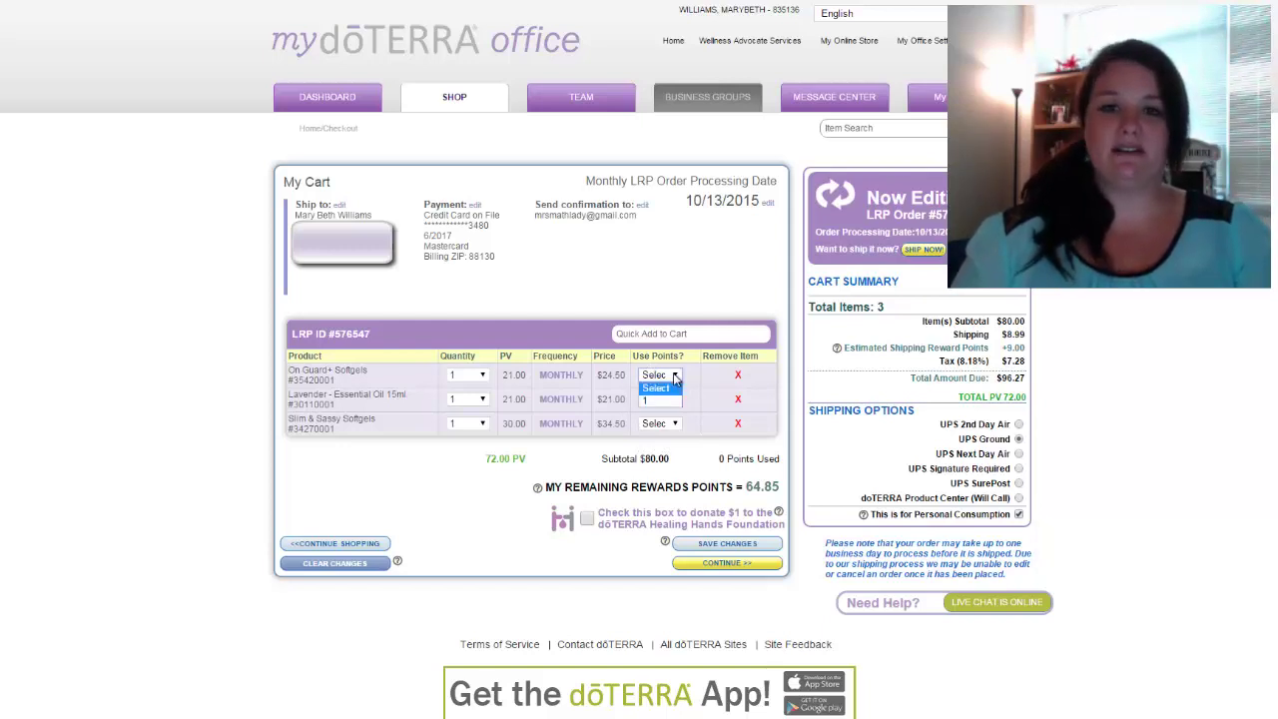
# - Pay for On Guard+ Softgels with 24.5 reward points, accepting the Heads Up warning
pyautogui.click(663, 399)
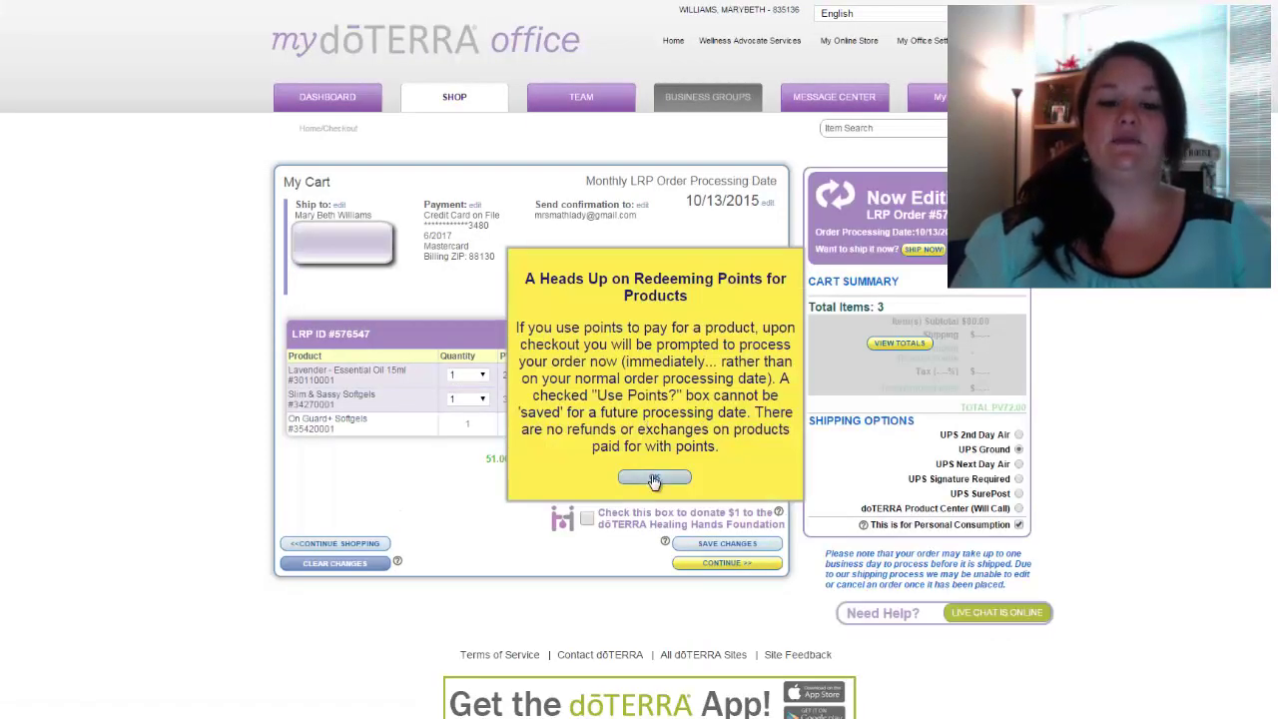
pyautogui.click(654, 479)
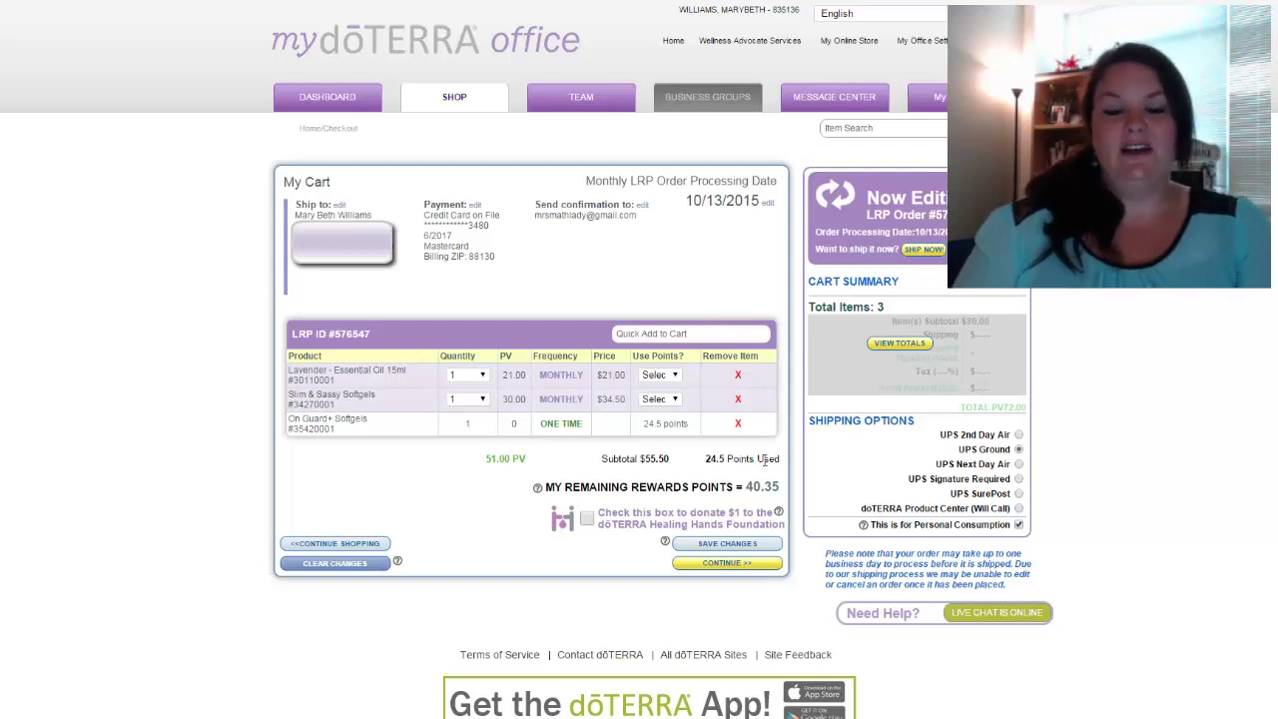
# - Review the totals: $72.78 due, including a $3.00 point redemption fee
pyautogui.click(910, 349)
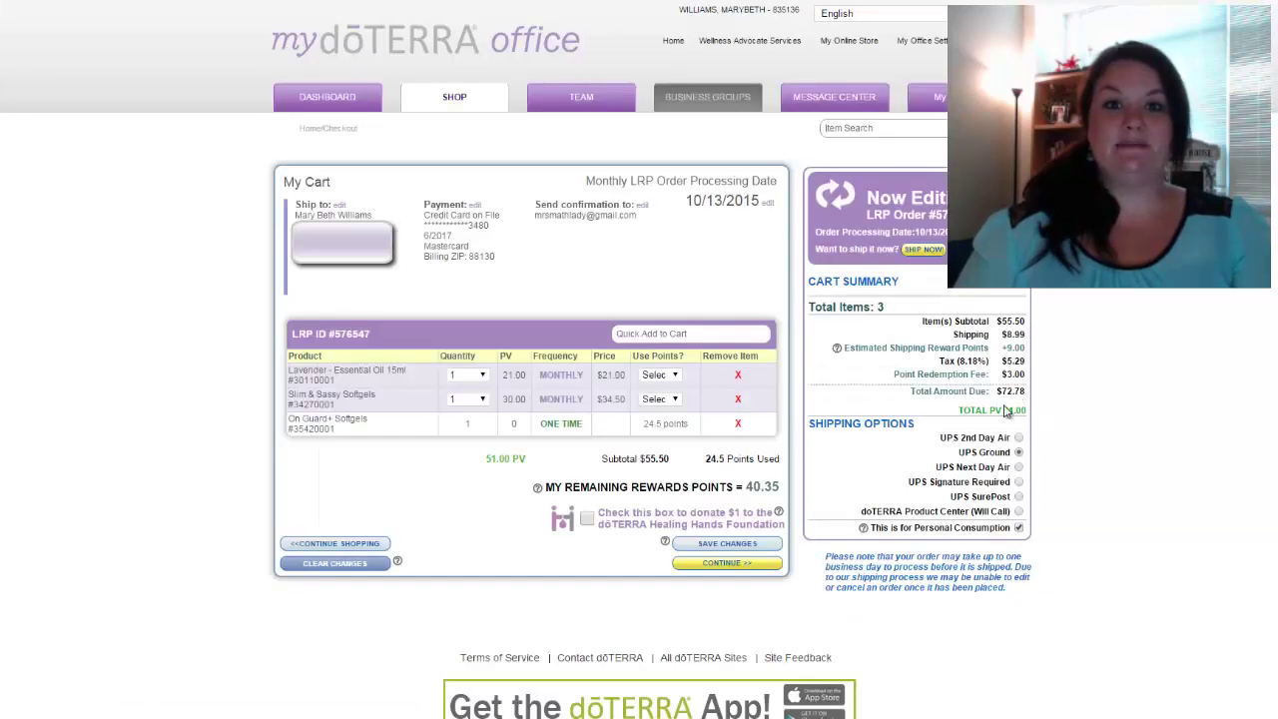
pyautogui.moveTo(892, 380); pyautogui.dragTo(829, 362)
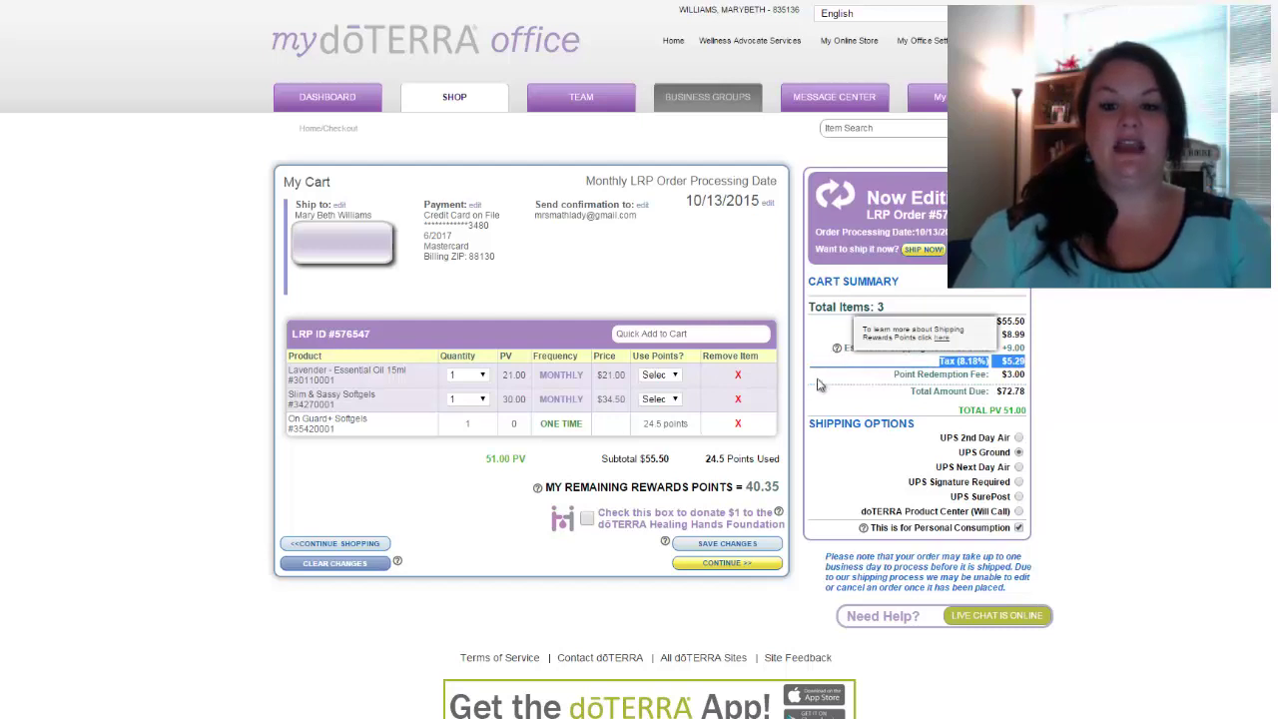
pyautogui.click(818, 384)
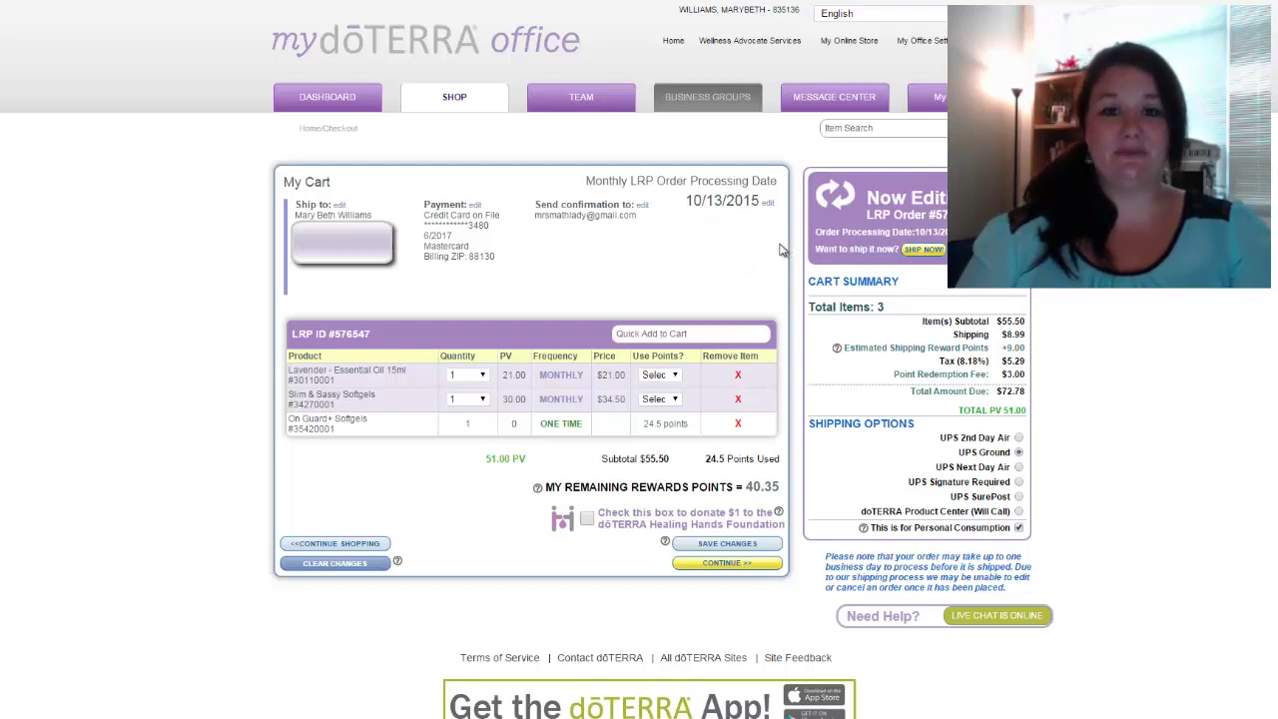
# - Replace the one-time On Guard+ Softgels with a monthly one via Quick Add, bringing the cart to 72.00 PV and $80.00
pyautogui.click(739, 427)
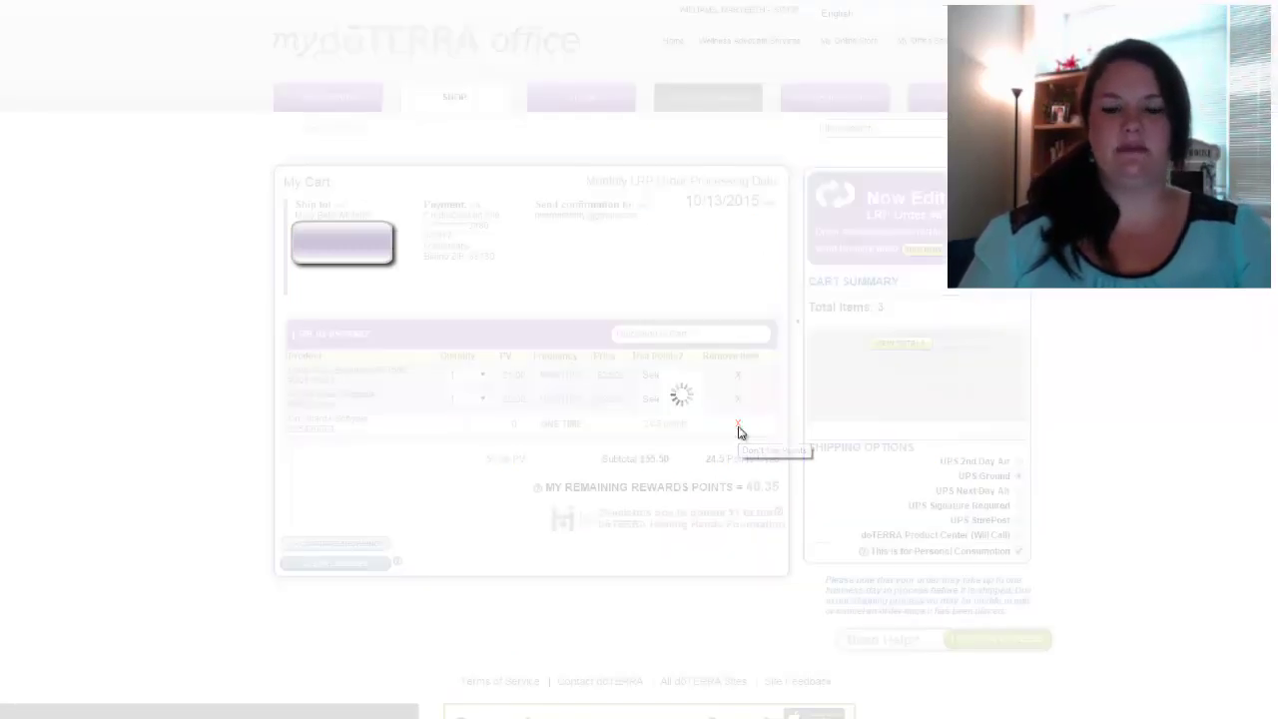
pyautogui.click(690, 333)
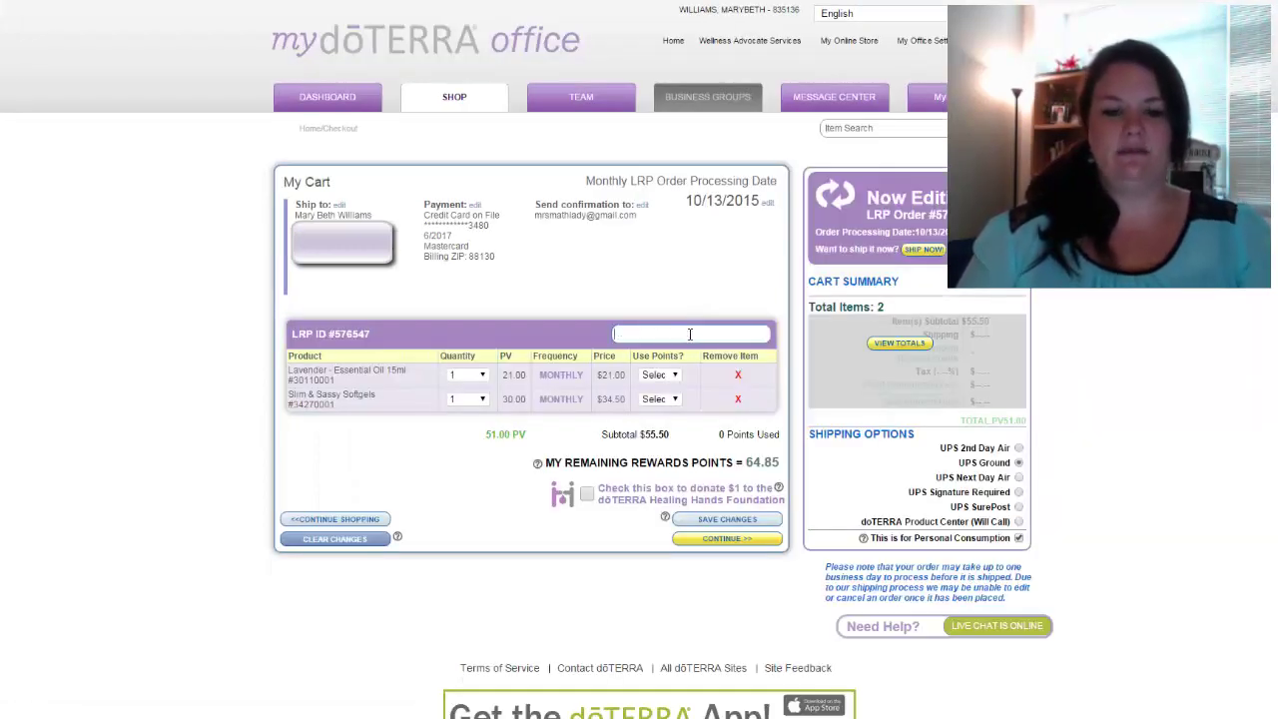
pyautogui.write('onguard')
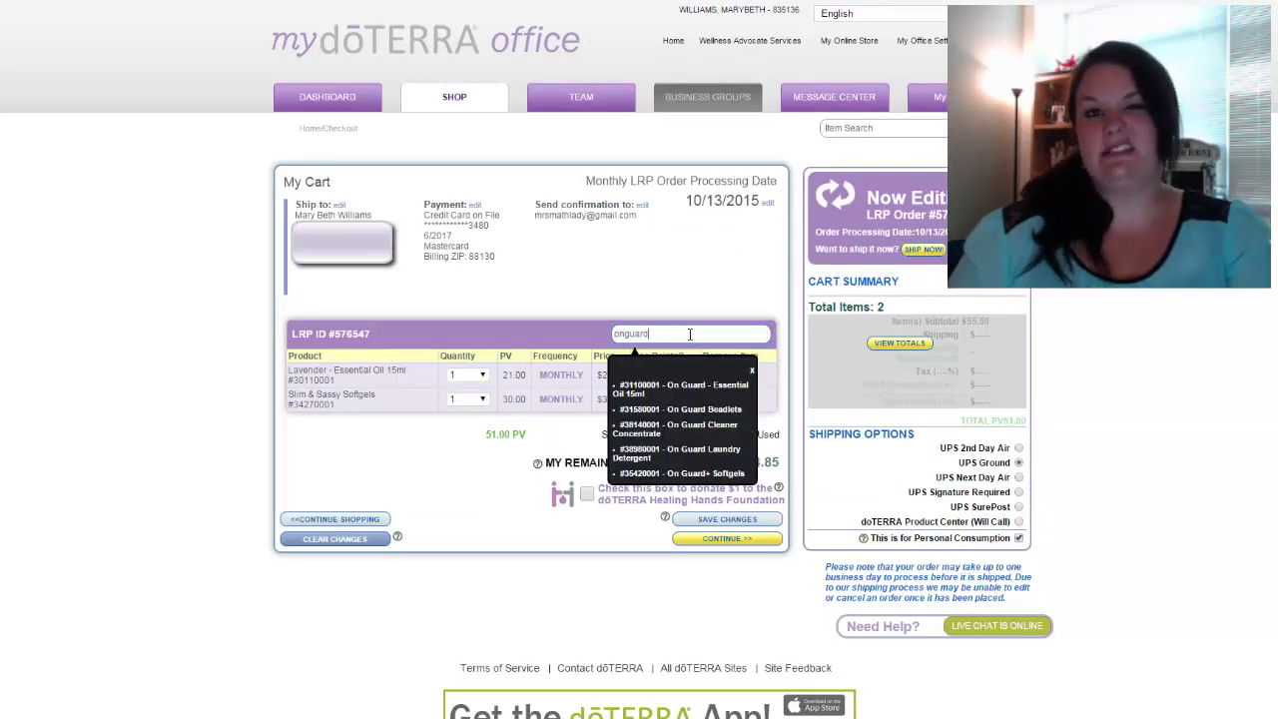
pyautogui.click(689, 473)
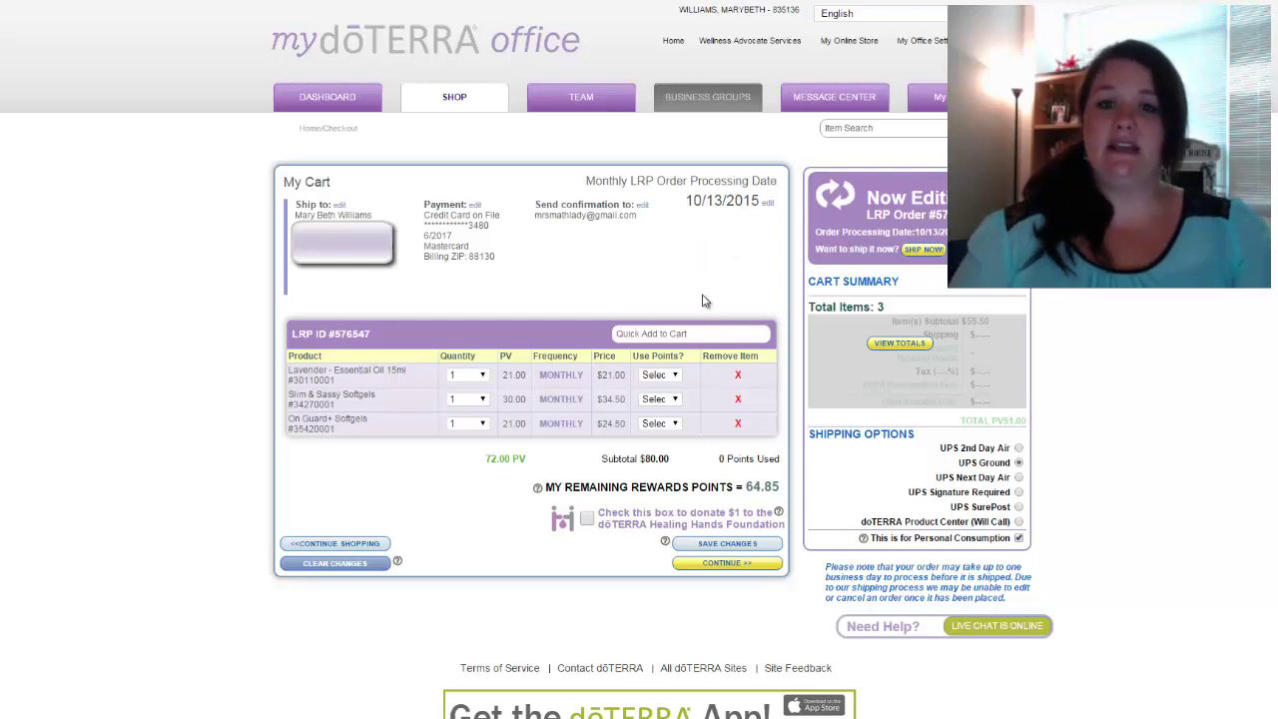
pyautogui.click(728, 547)
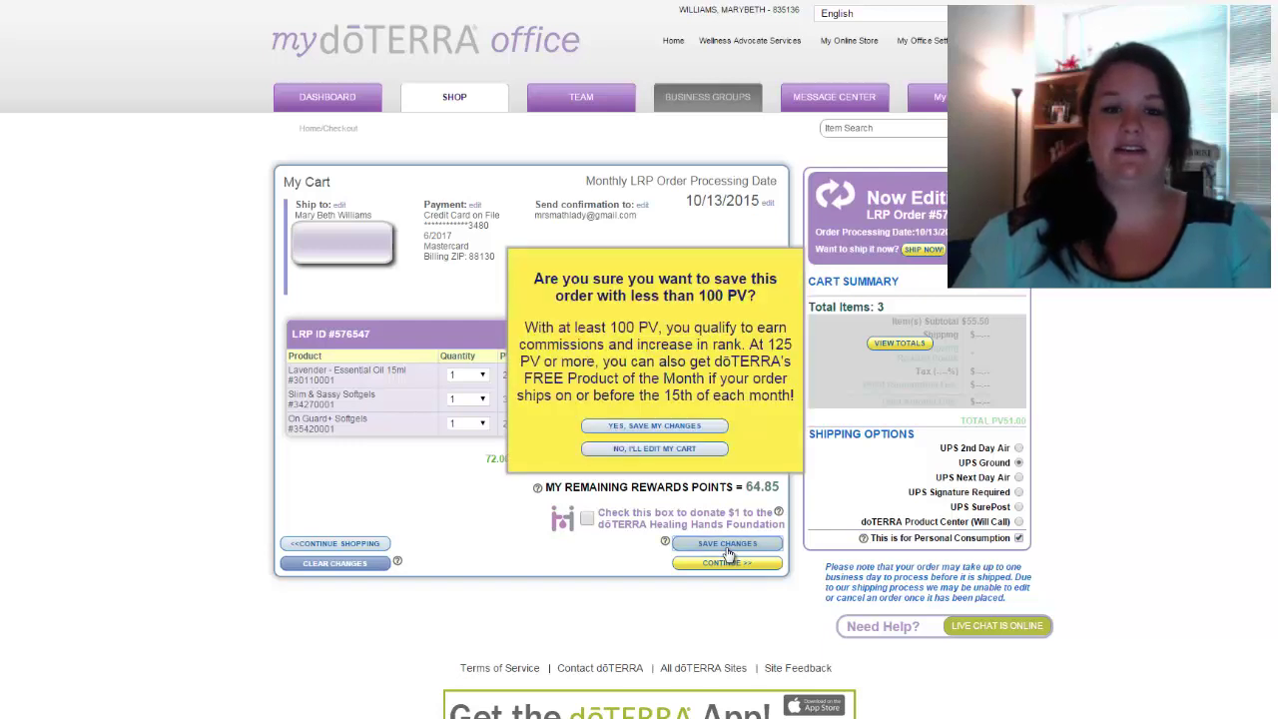
pyautogui.click(664, 449)
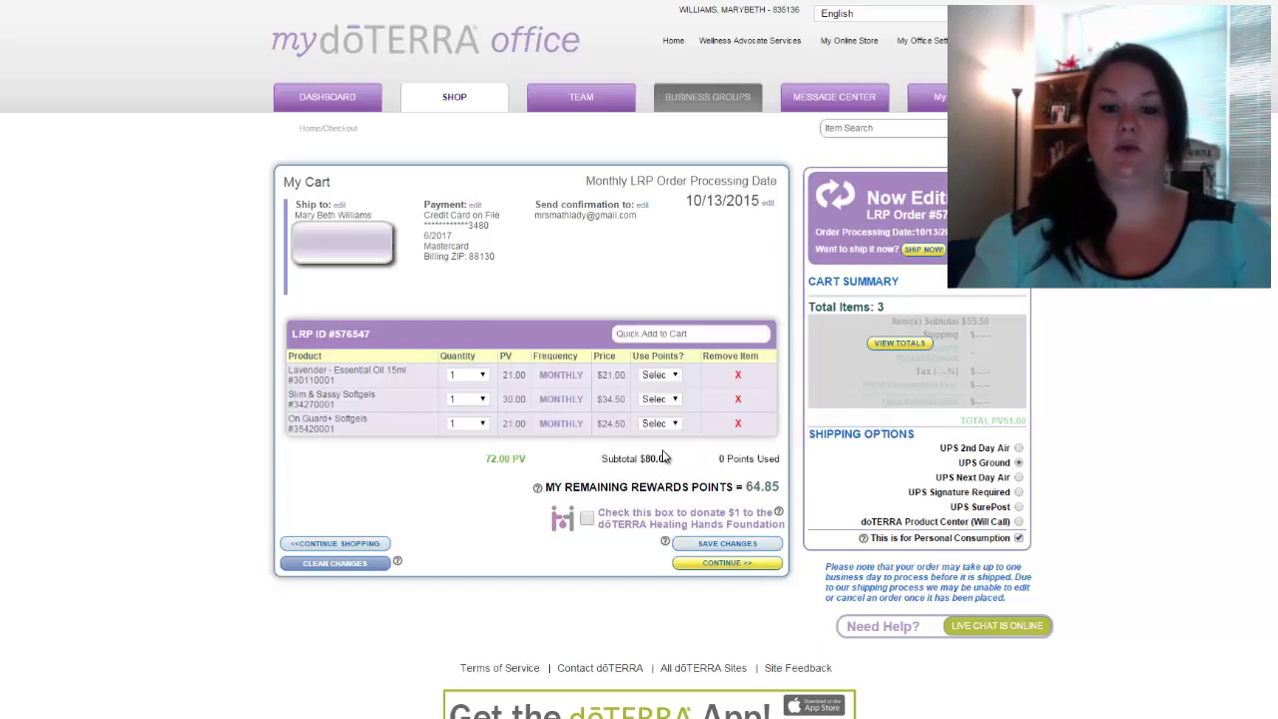
# - Add Frankincense Essential Oil and save the LRP order at 141.75 PV, $171.74
pyautogui.click(695, 330)
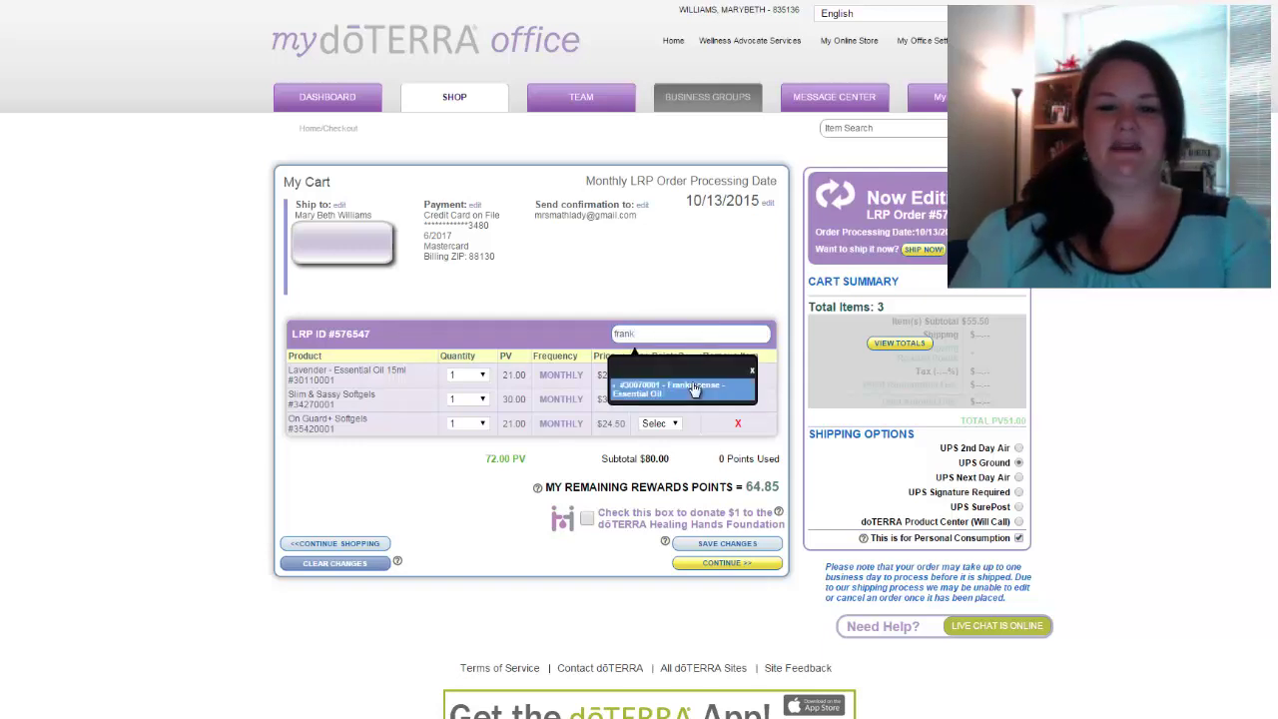
pyautogui.click(698, 387)
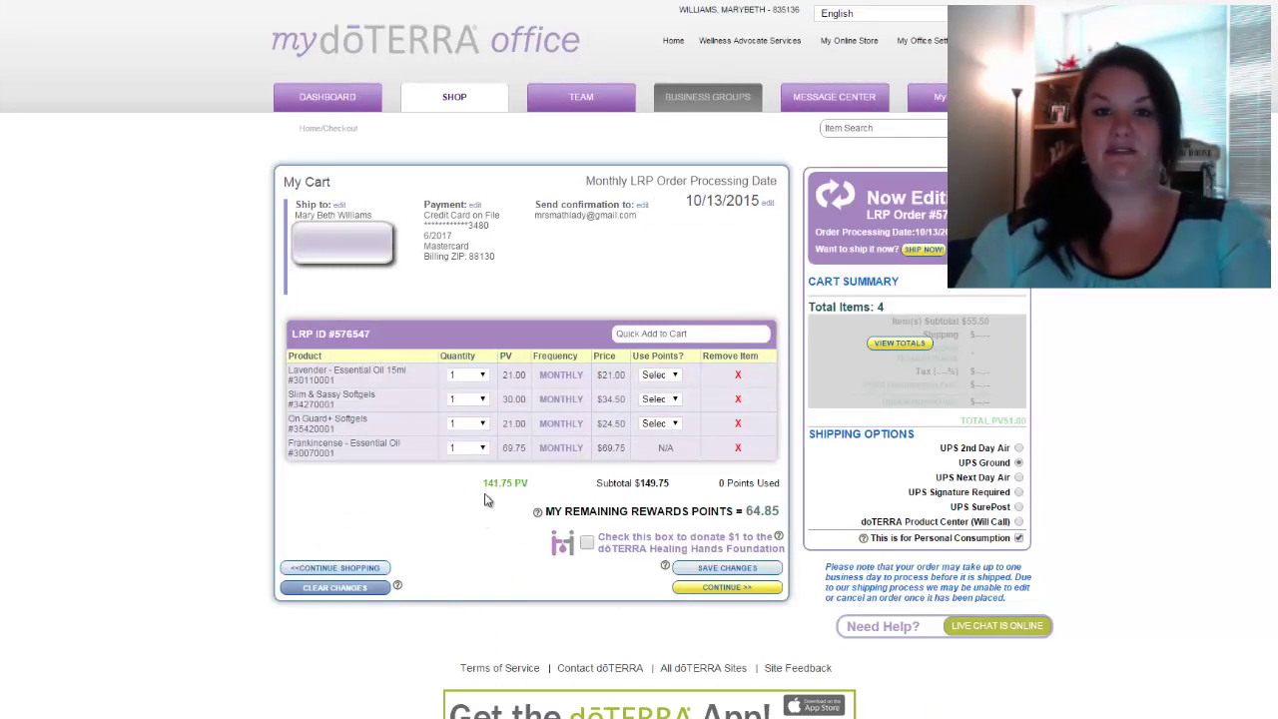
pyautogui.click(726, 569)
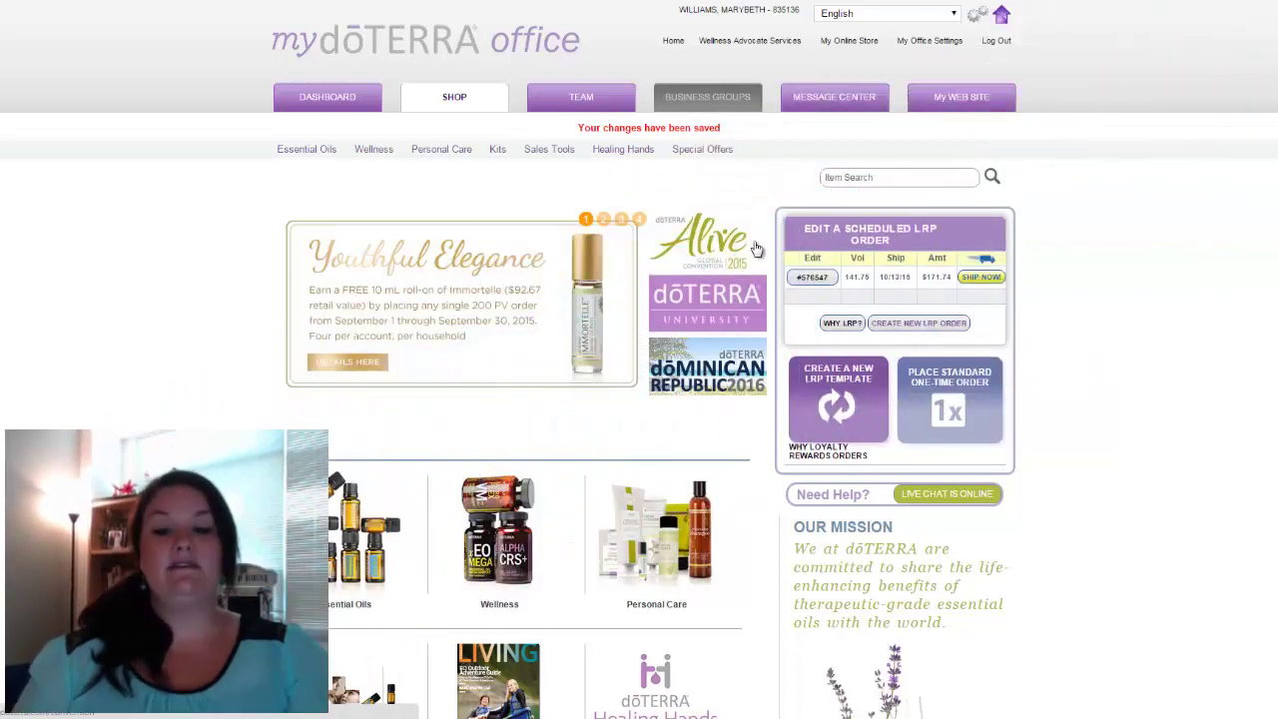
# - Look over the shipping-date calendar for a new LRP order, then close it without creating one
pyautogui.click(916, 323)
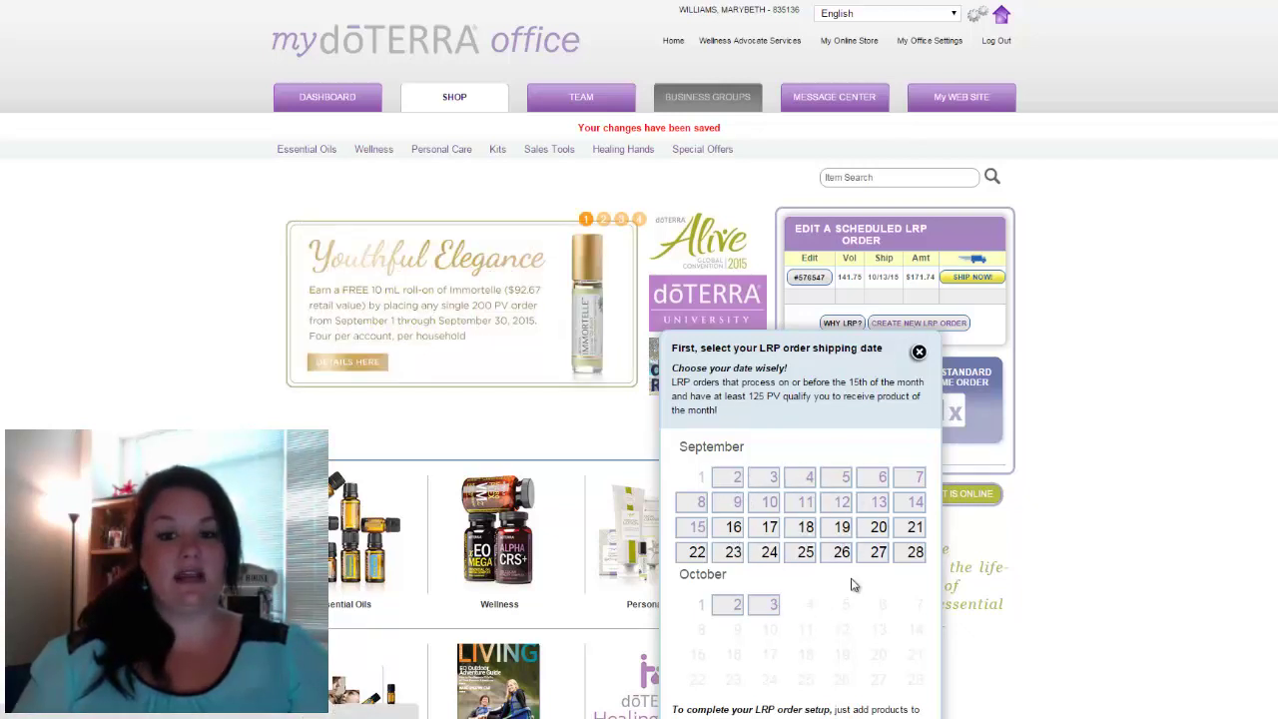
pyautogui.scroll(-3, 854, 584)
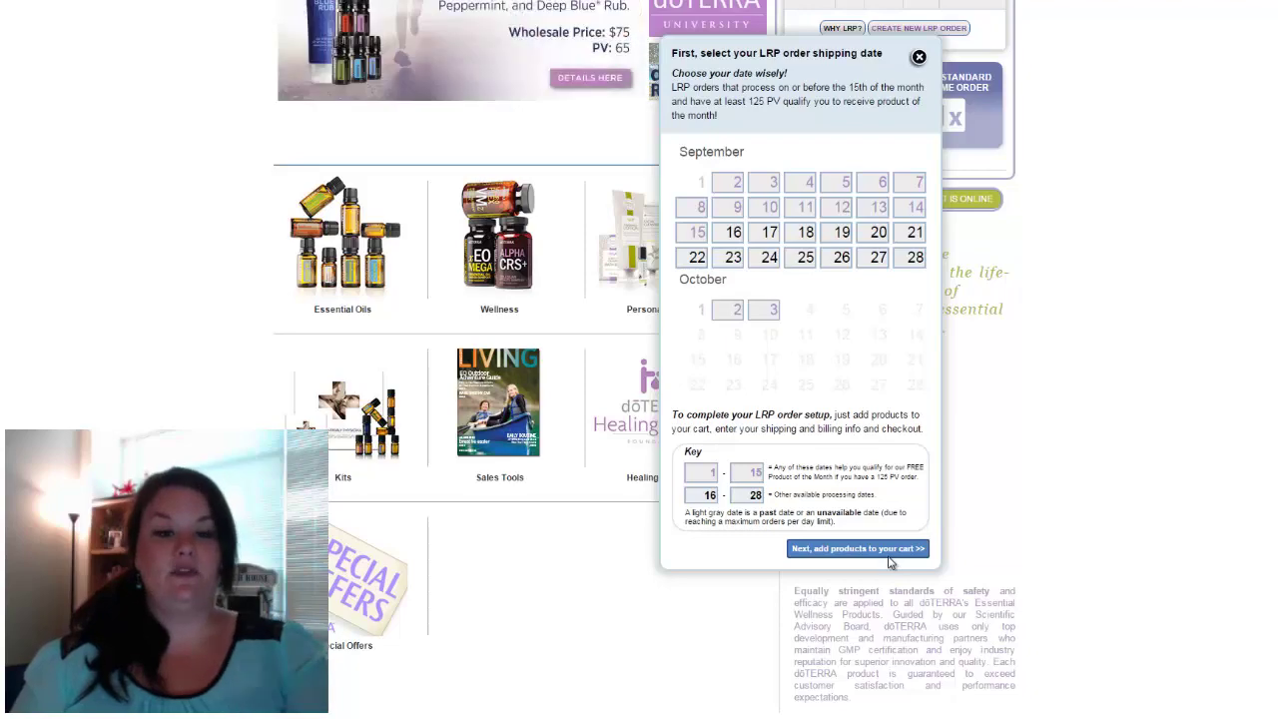
pyautogui.click(887, 553)
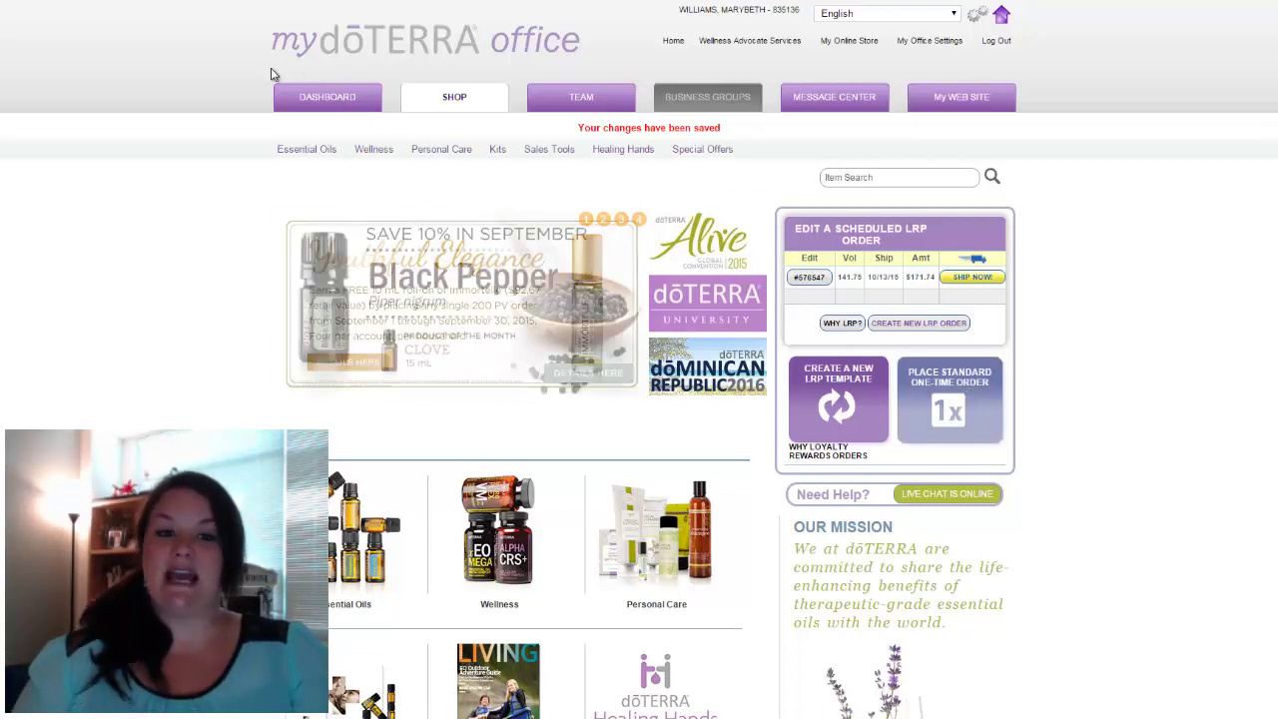
# - Switch to the Dashboard to check My Loyalty Reward Orders
pyautogui.click(376, 87)
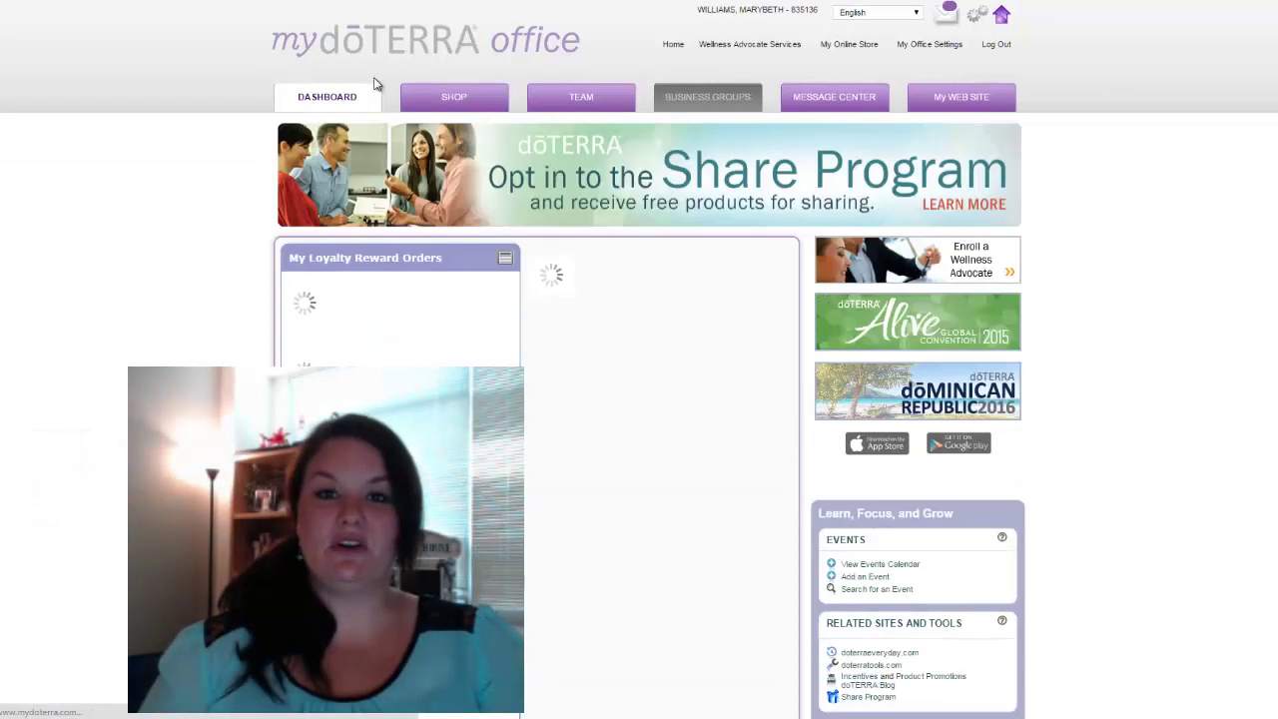